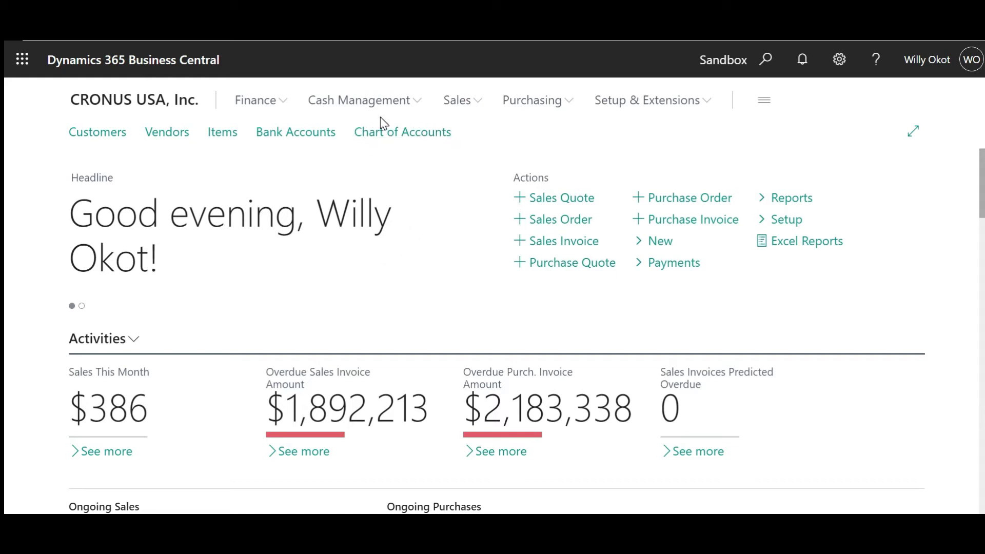
# - Search Tell me for 'chart of' to find the Chart of Accounts page
pyautogui.click(281, 100)
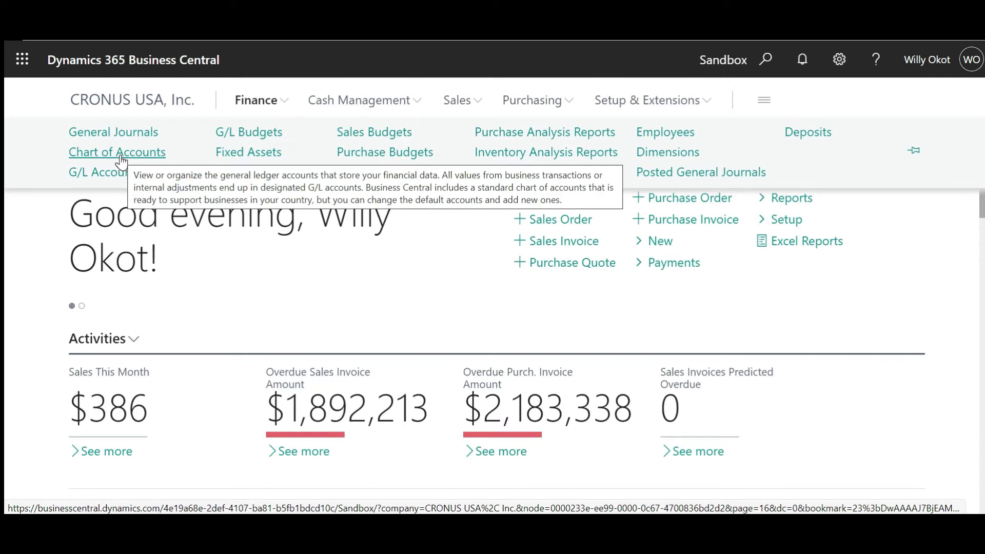
pyautogui.click(766, 64)
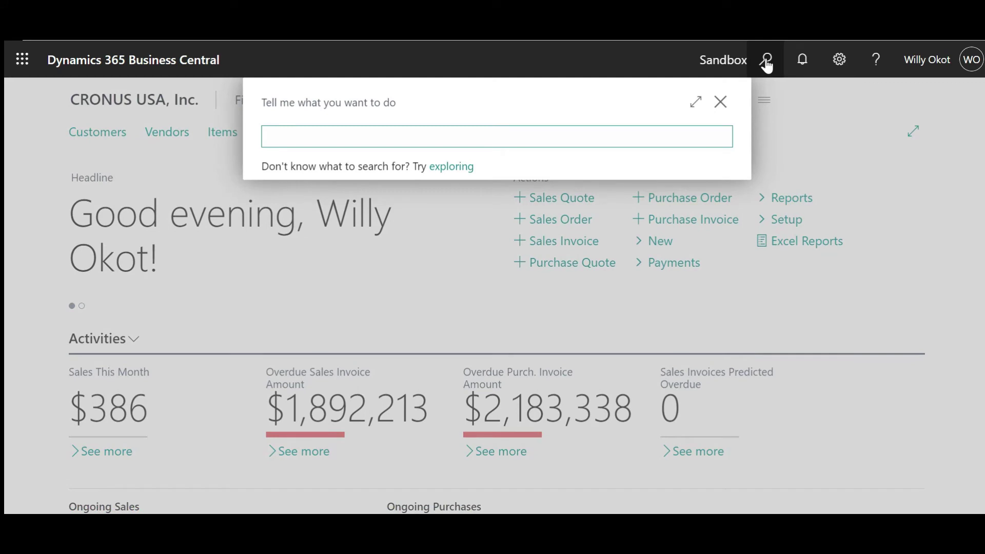
pyautogui.write('chart of')
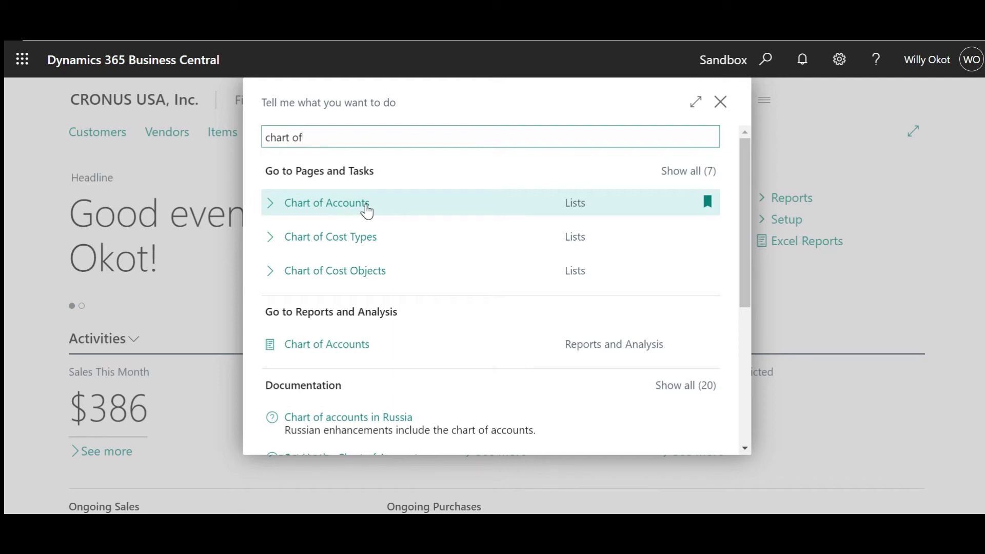
# - Open the Chart of Accounts page from the search results
pyautogui.click(367, 210)
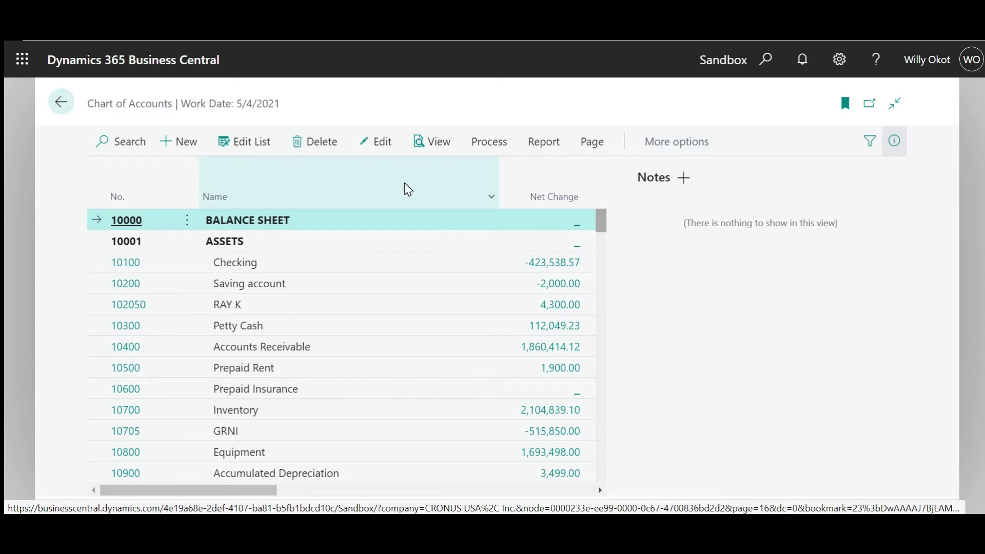
pyautogui.moveTo(405, 185)
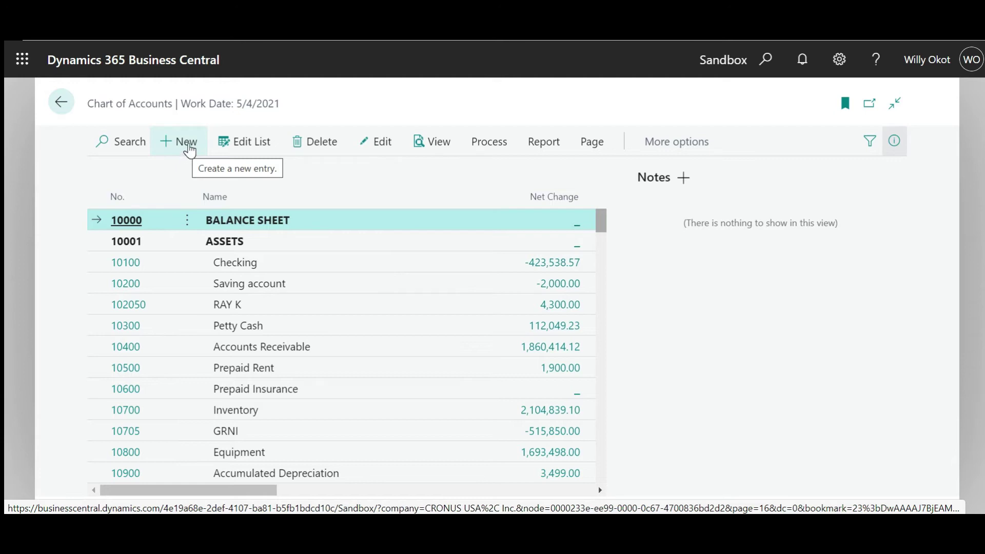
# - Create a new G/L Account Card with account number 10850
pyautogui.click(188, 153)
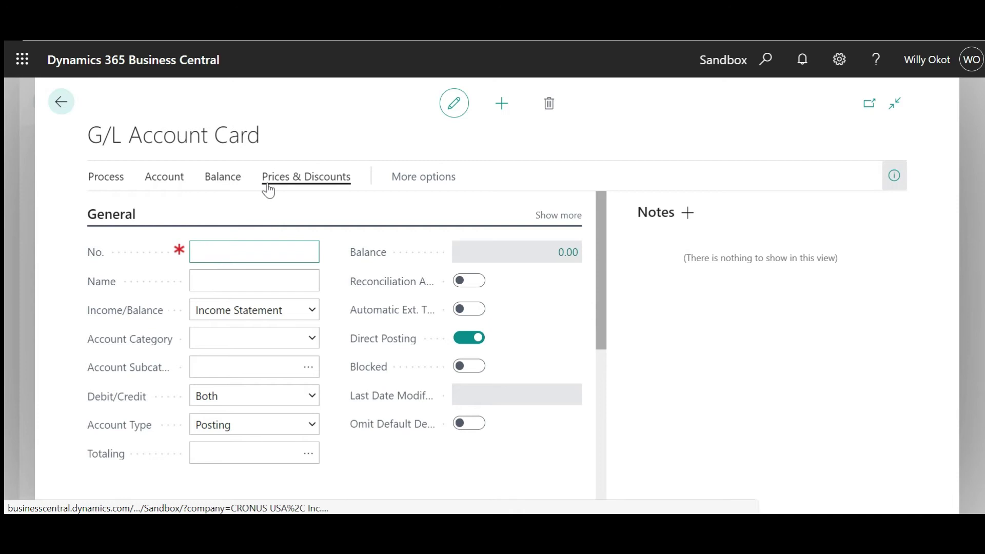
pyautogui.click(436, 188)
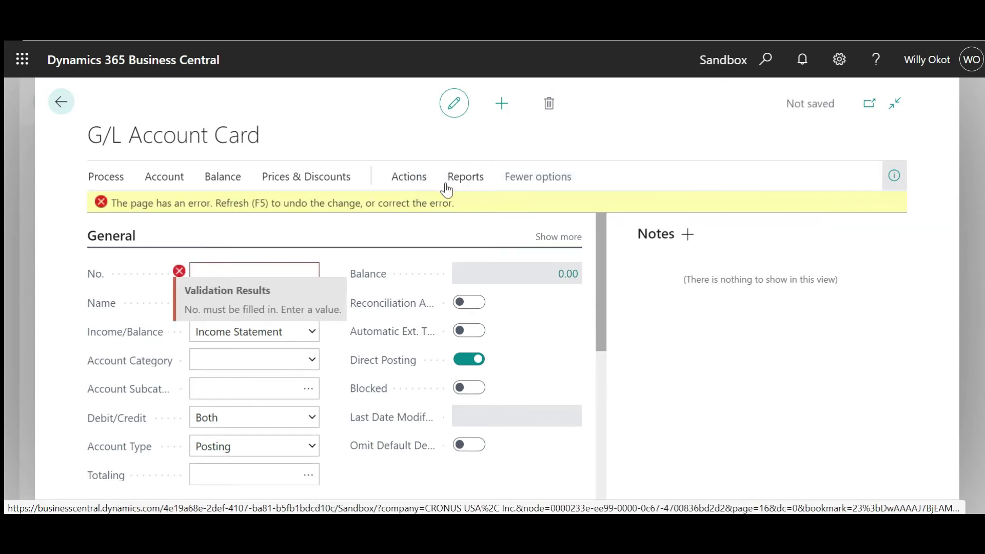
pyautogui.click(528, 176)
pyautogui.click(214, 272)
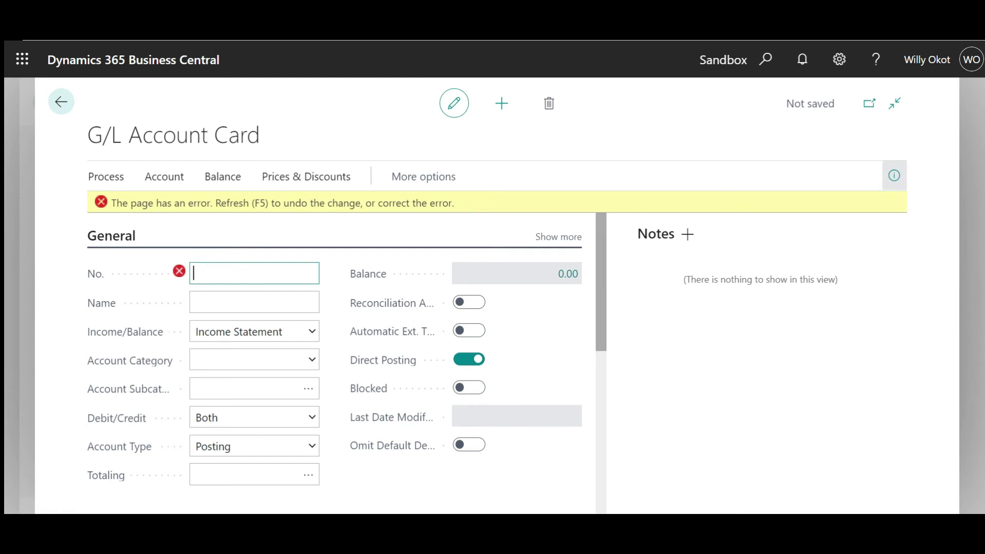
pyautogui.write('10850')
pyautogui.click(324, 115)
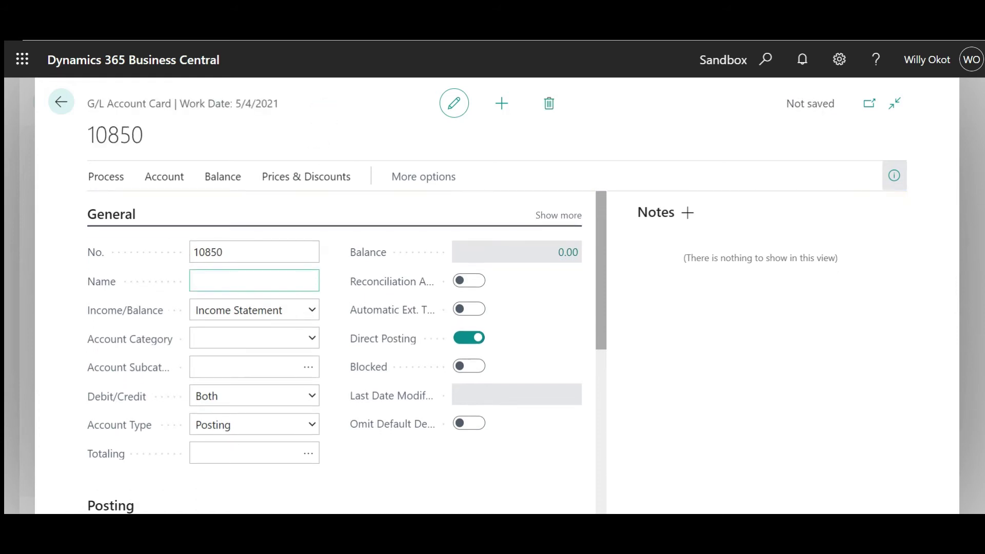
# - Name account 10850 'Cash'
pyautogui.click(254, 252)
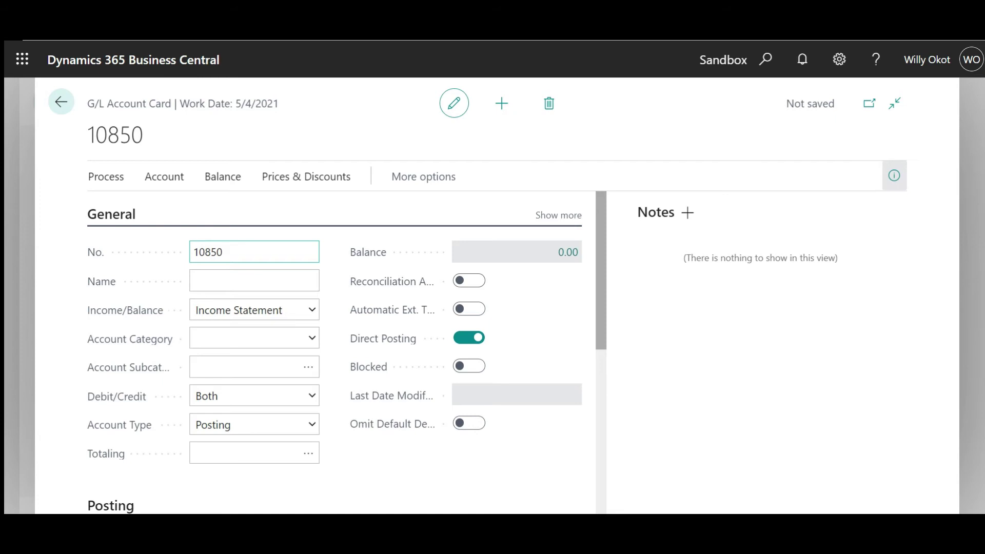
pyautogui.click(254, 281)
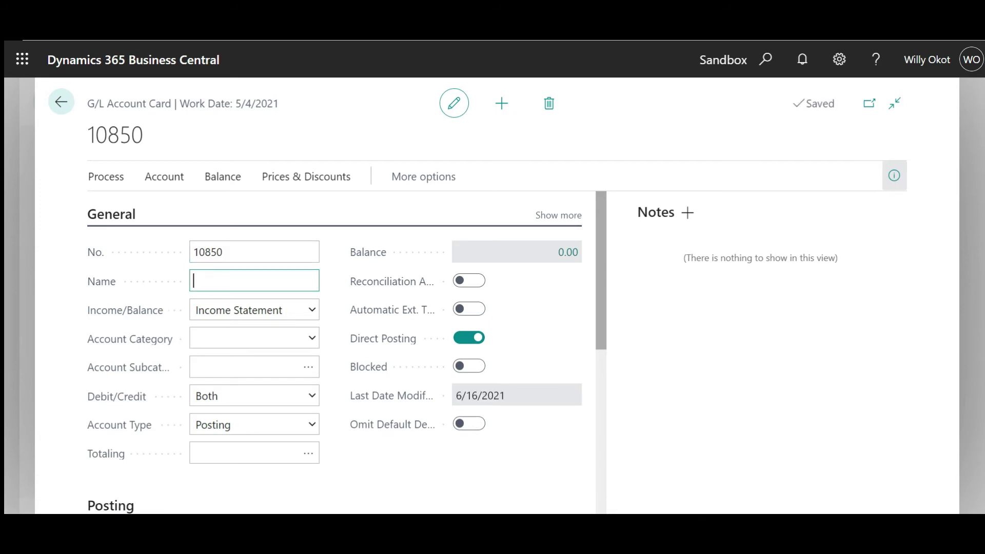
pyautogui.write('Cash')
# - Set Income/Balance to Balance Sheet and the account category to Assets
pyautogui.click(311, 310)
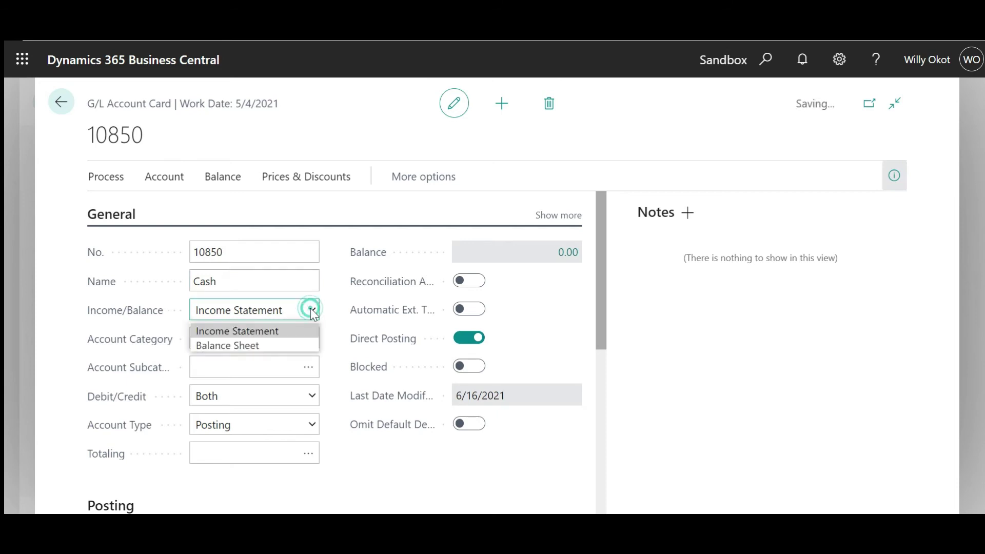
pyautogui.click(274, 349)
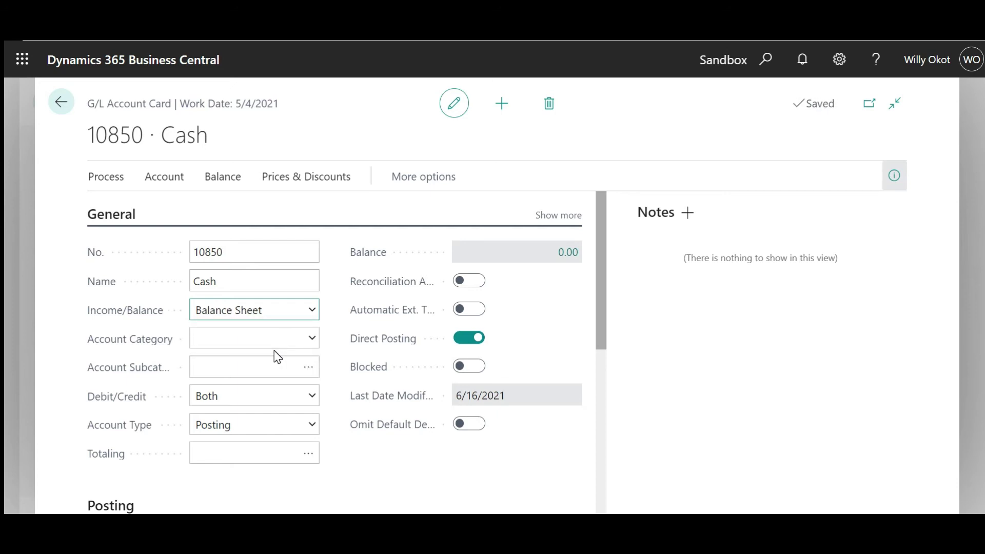
pyautogui.click(311, 338)
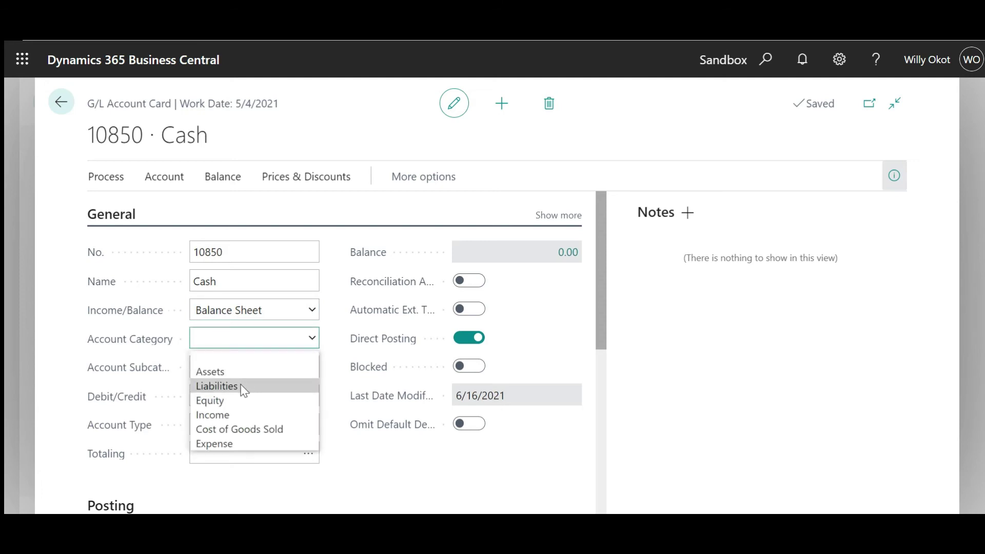
pyautogui.click(239, 370)
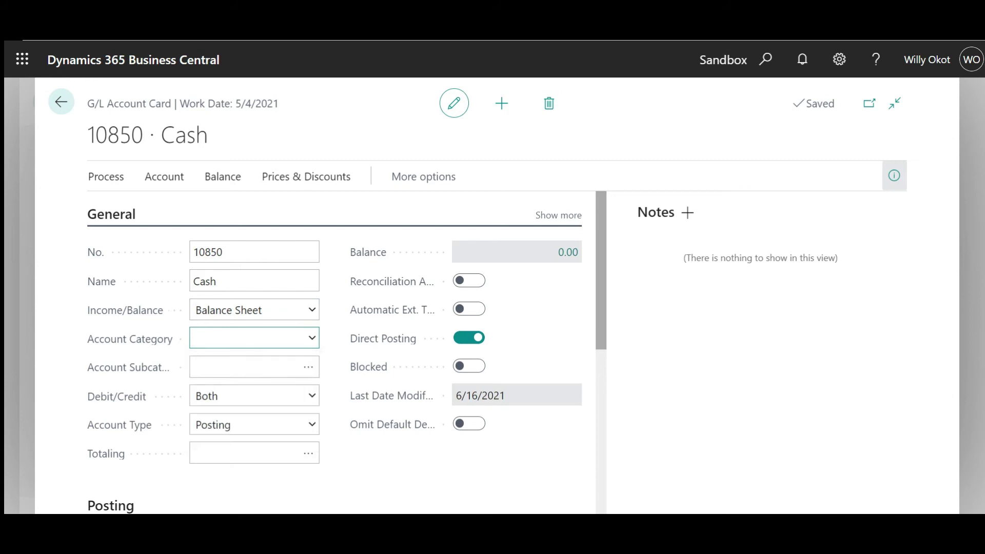
# - Choose Cash as the account subcategory and keep account type Posting
pyautogui.click(308, 370)
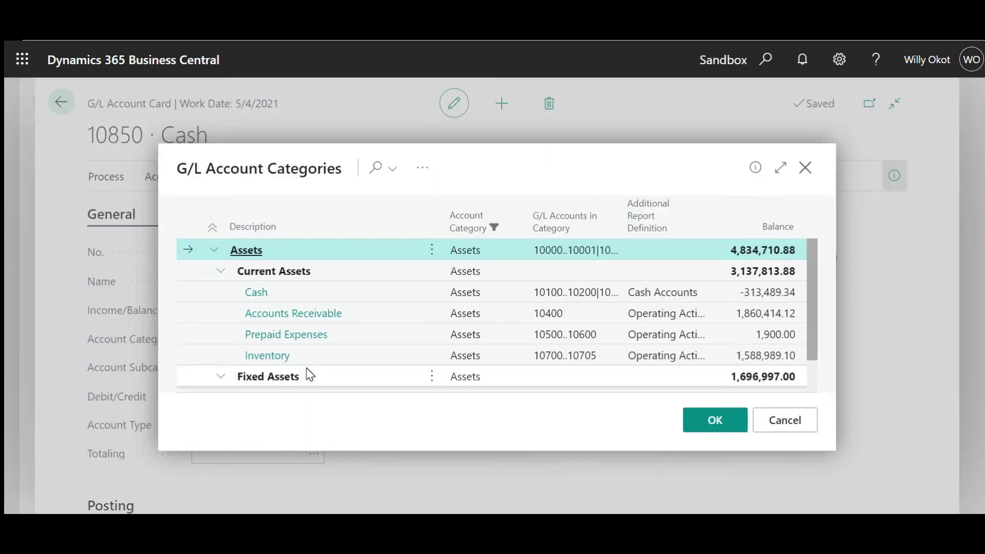
pyautogui.click(264, 294)
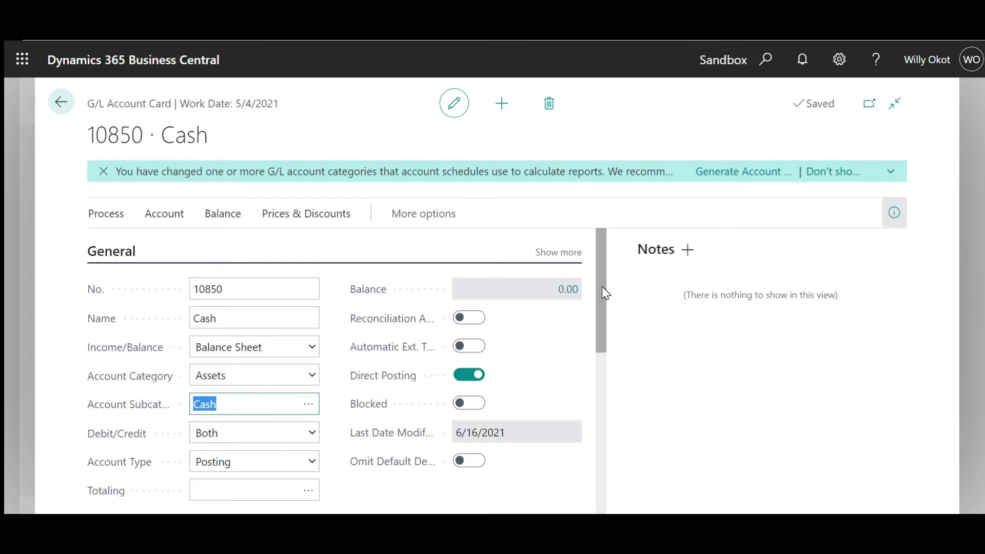
pyautogui.moveTo(602, 286)
pyautogui.mouseDown()
pyautogui.moveTo(605, 353)
pyautogui.moveTo(602, 298)
pyautogui.mouseUp()
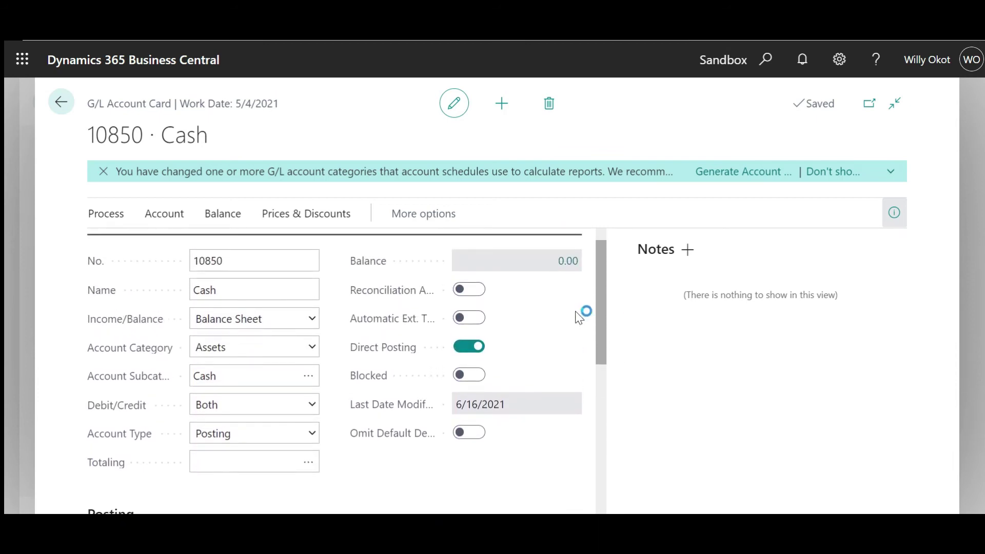
pyautogui.click(317, 435)
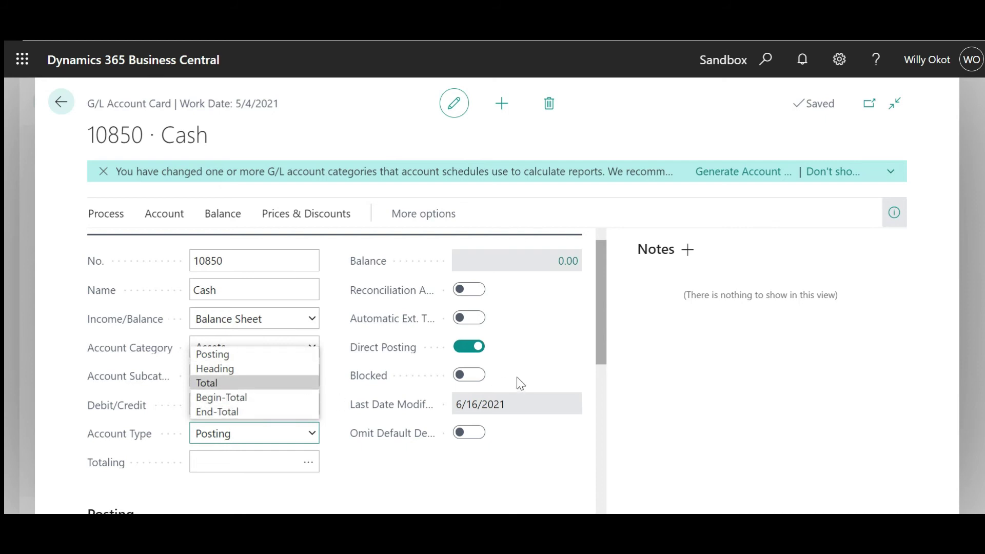
pyautogui.click(555, 334)
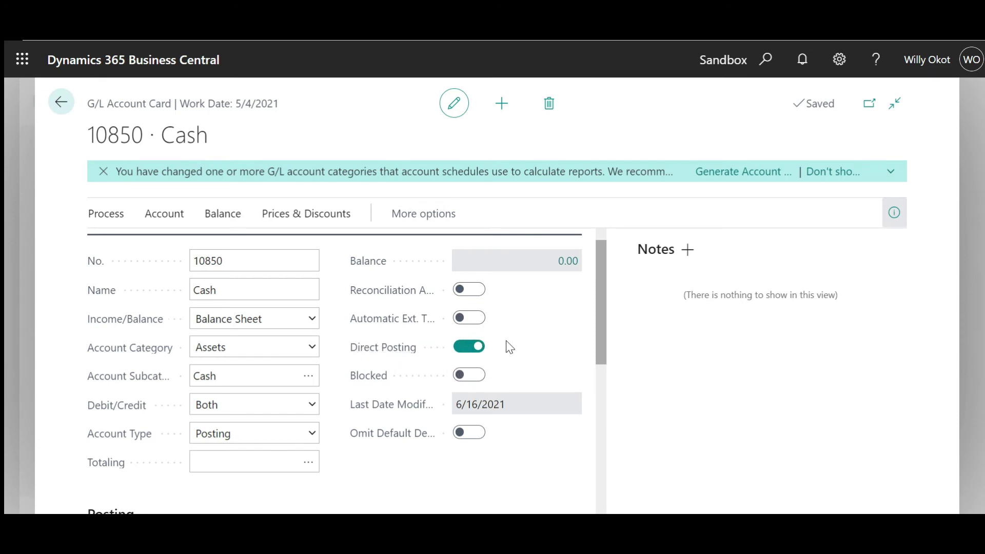
# - Set the Gen. Bus. Posting Group to DOMESTIC on the Posting FastTab
pyautogui.moveTo(601, 318); pyautogui.dragTo(605, 425)
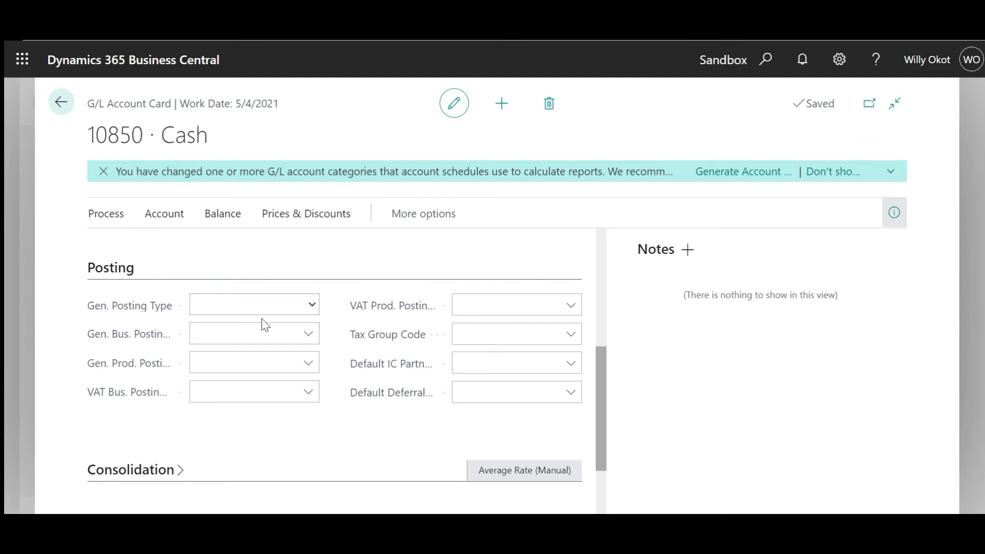
pyautogui.click(311, 307)
pyautogui.click(312, 307)
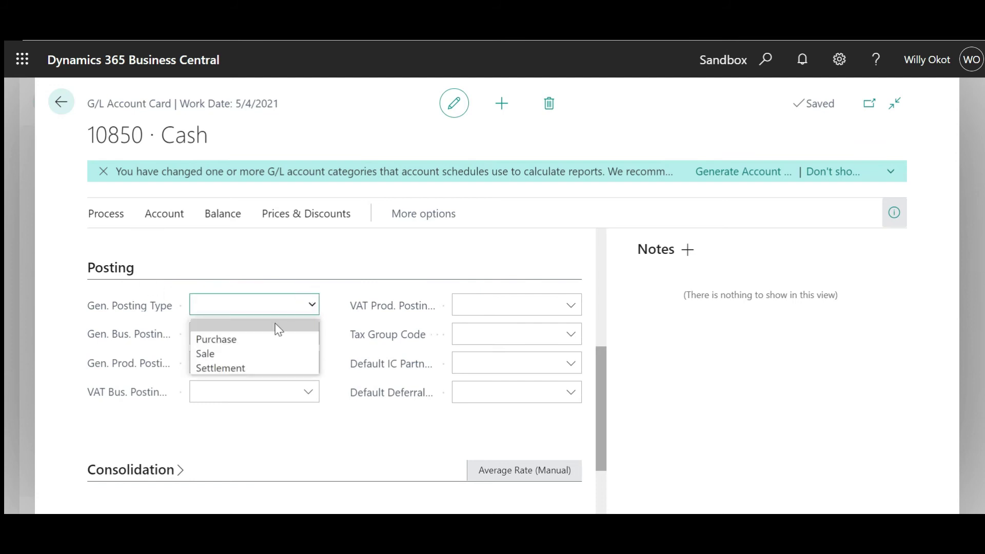
pyautogui.click(307, 257)
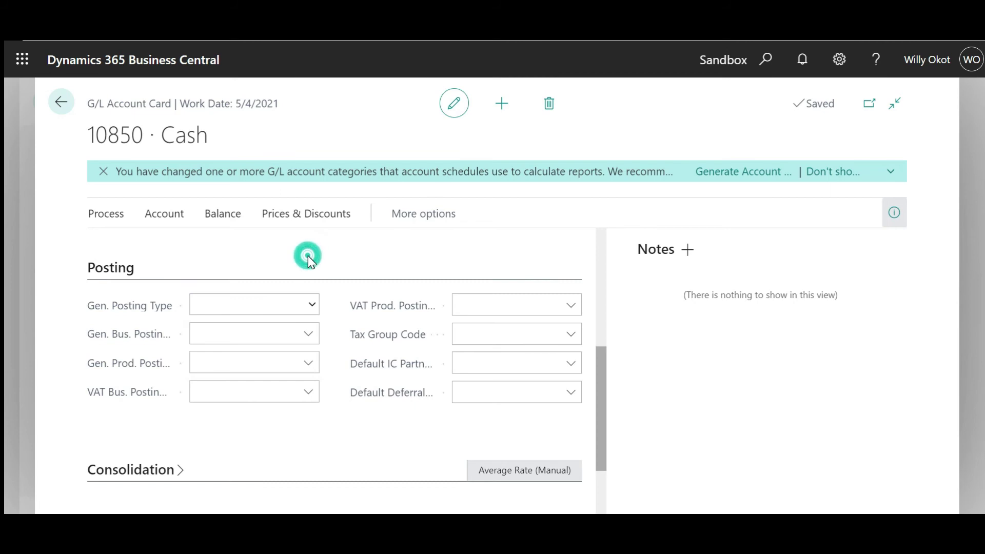
pyautogui.click(309, 339)
pyautogui.click(310, 339)
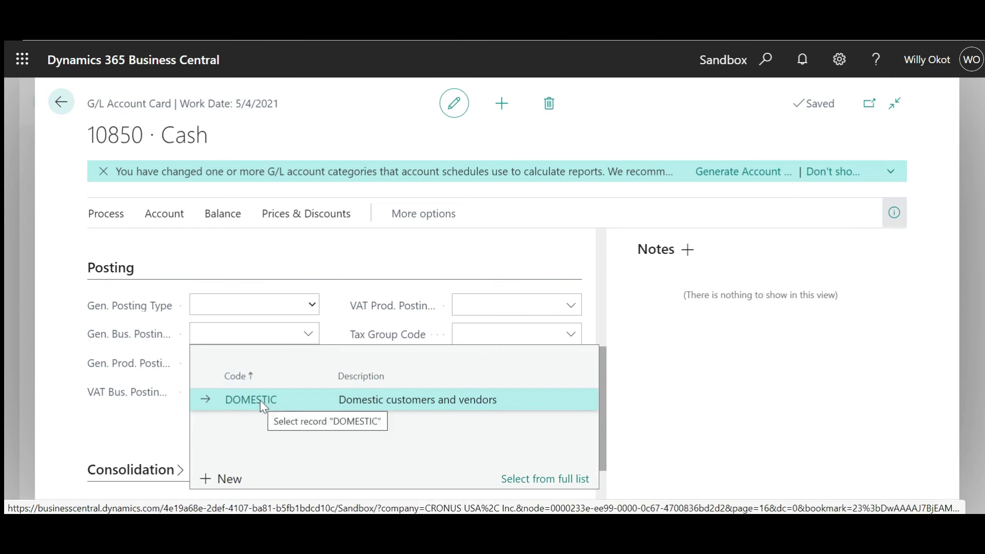
pyautogui.click(260, 400)
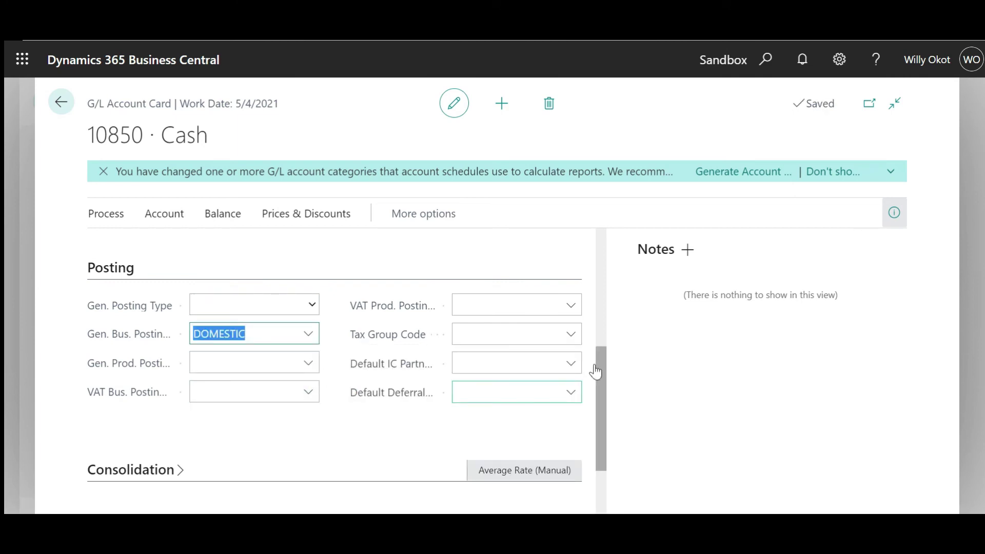
pyautogui.scroll(-1, 601, 392)
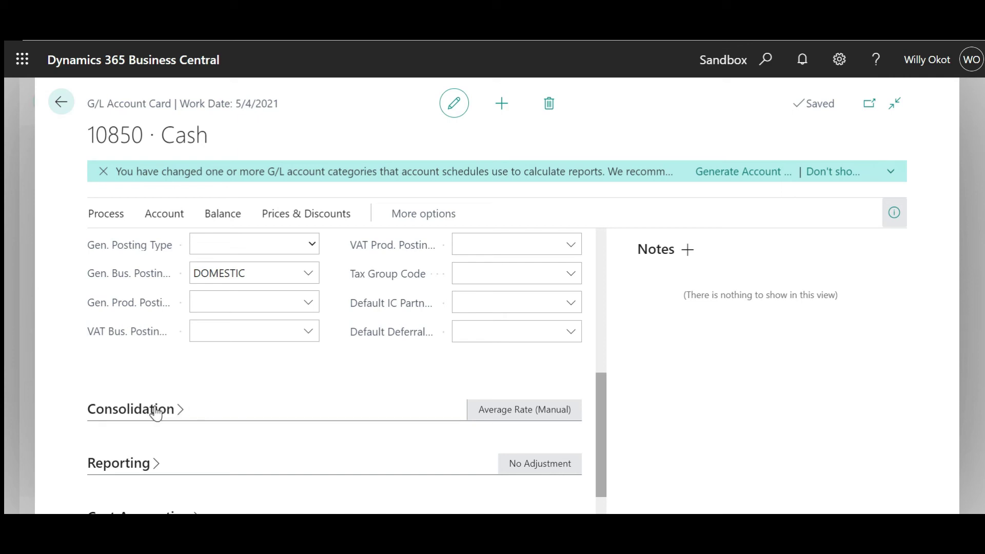
# - Expand the Consolidation, Reporting and Cost Accounting FastTabs to check their defaults
pyautogui.click(156, 413)
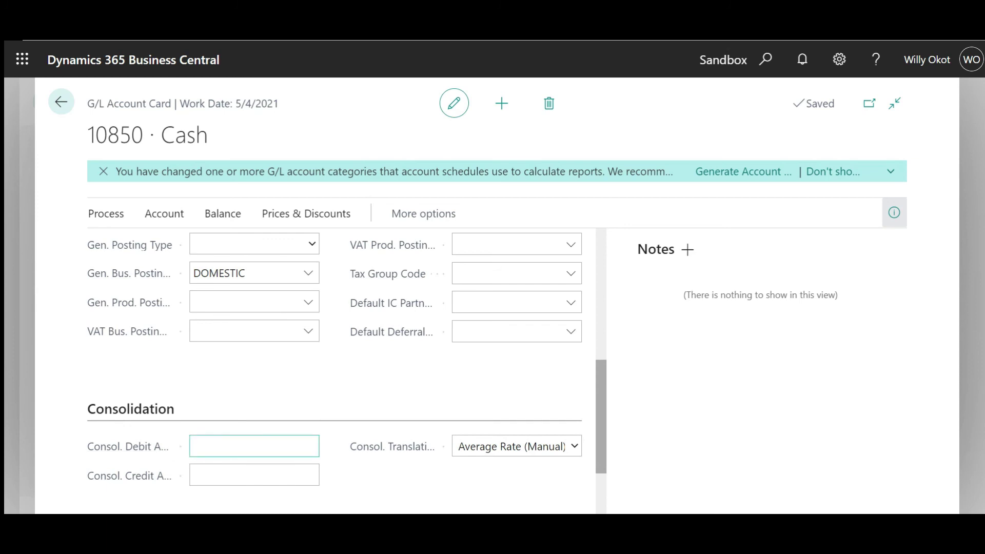
pyautogui.click(254, 474)
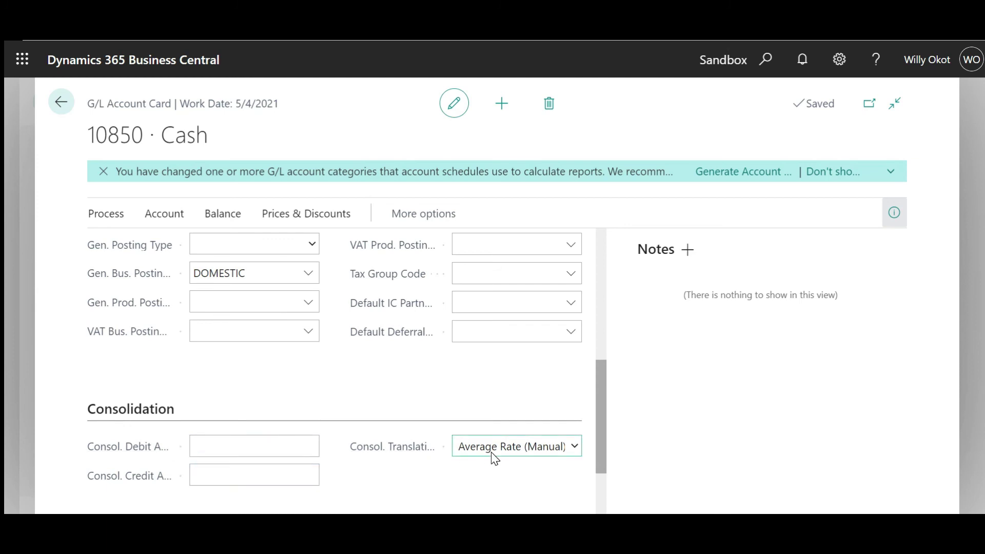
pyautogui.moveTo(605, 393); pyautogui.dragTo(604, 450)
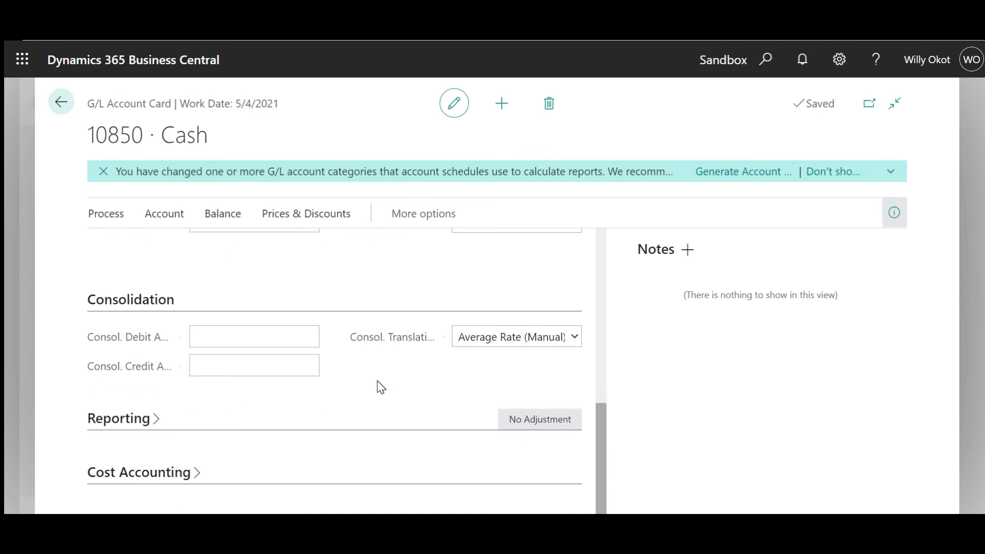
pyautogui.click(137, 427)
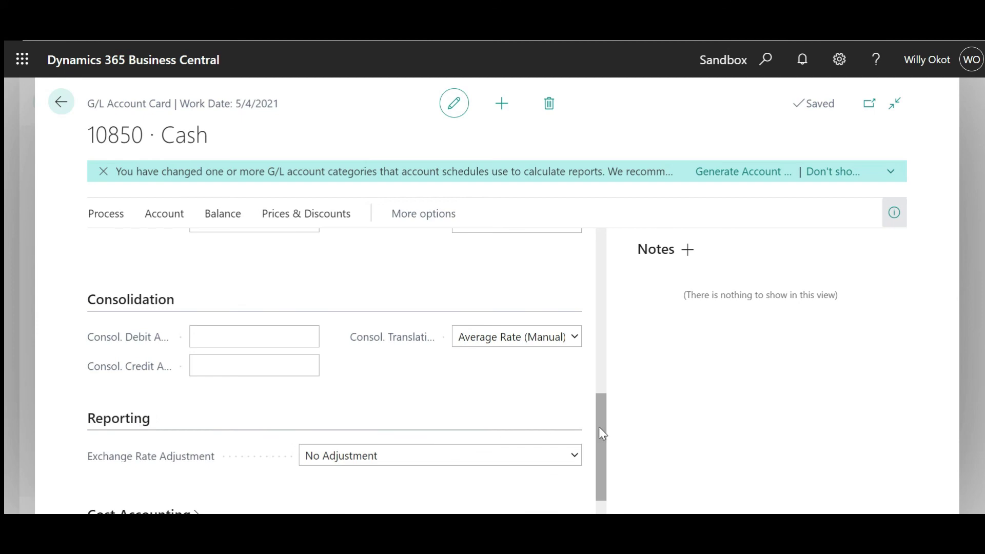
pyautogui.moveTo(603, 426); pyautogui.dragTo(602, 476)
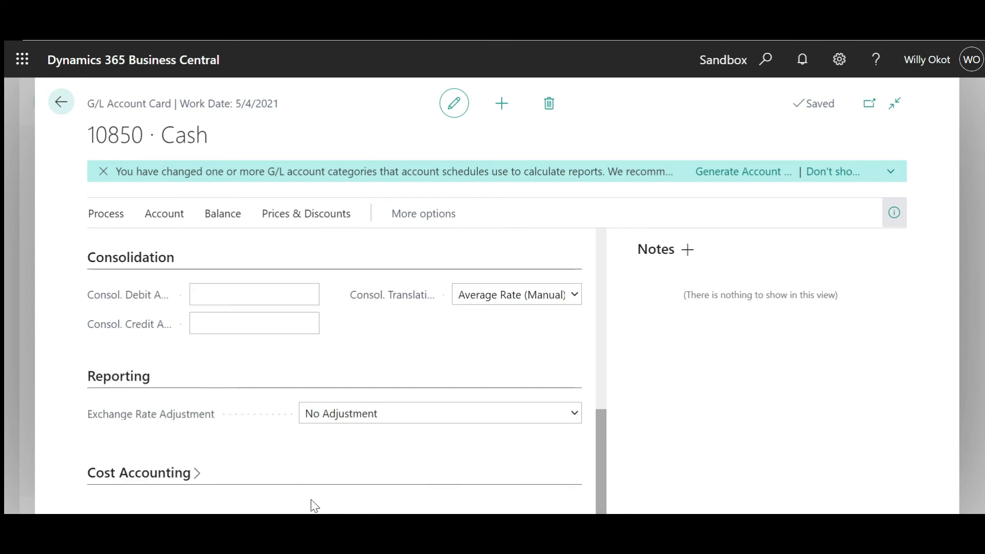
pyautogui.click(175, 479)
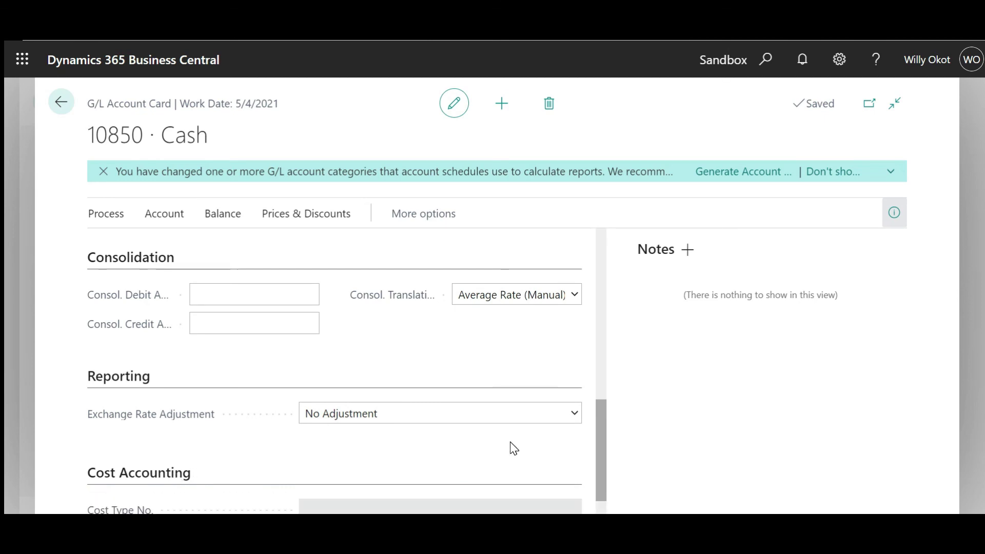
pyautogui.moveTo(601, 428); pyautogui.dragTo(602, 208)
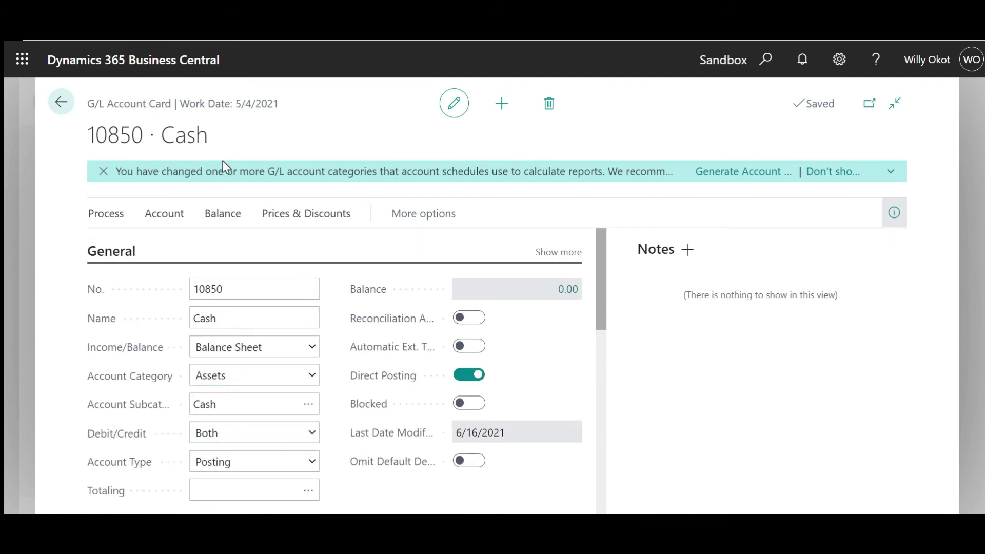
# - Return to the Chart of Accounts, search 'ca', and reopen the 10850 Cash card
pyautogui.click(60, 104)
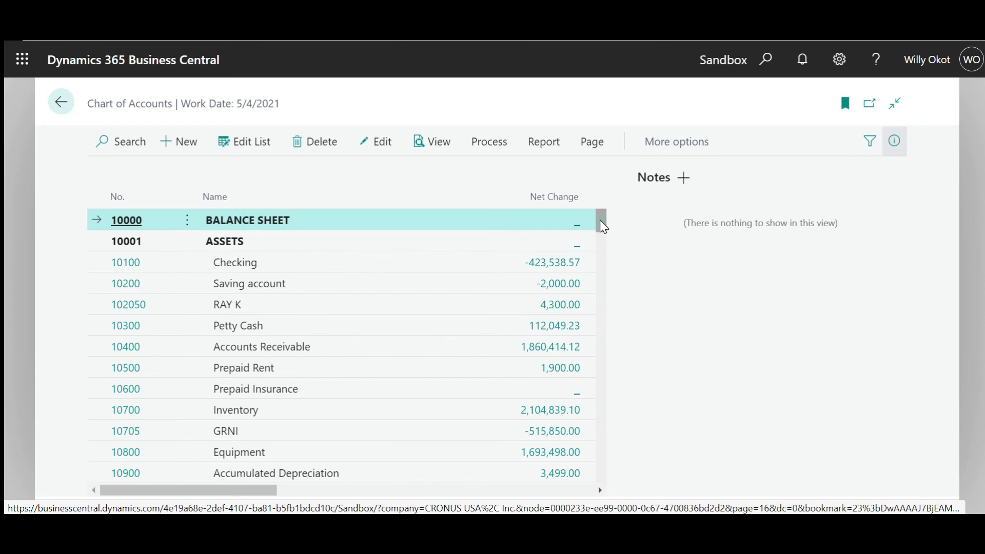
pyautogui.moveTo(603, 227); pyautogui.dragTo(604, 251)
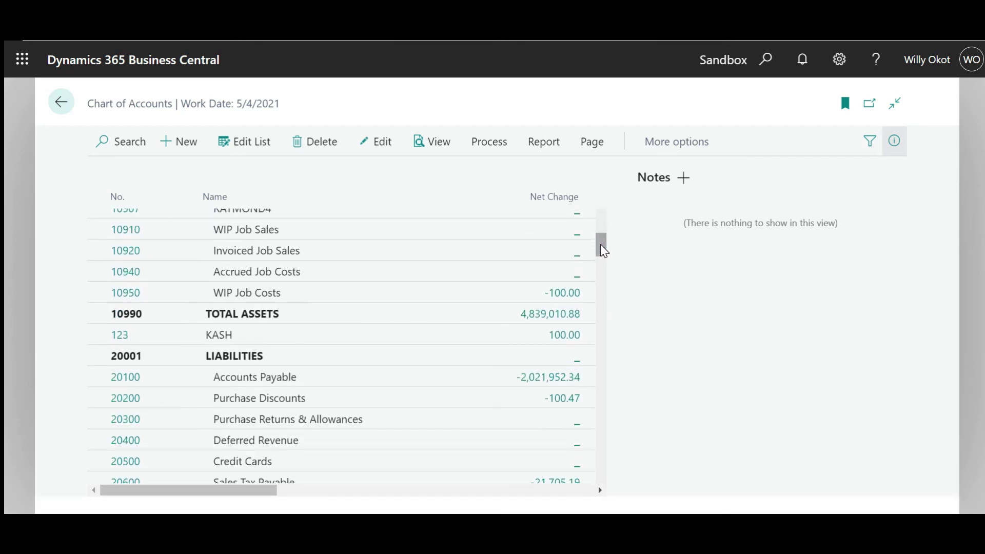
pyautogui.click(125, 143)
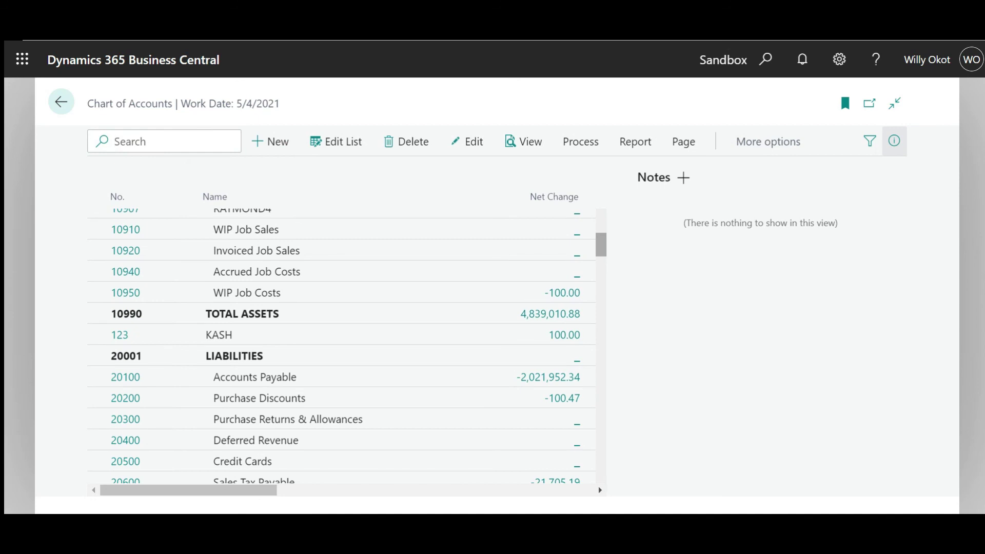
pyautogui.write('cash')
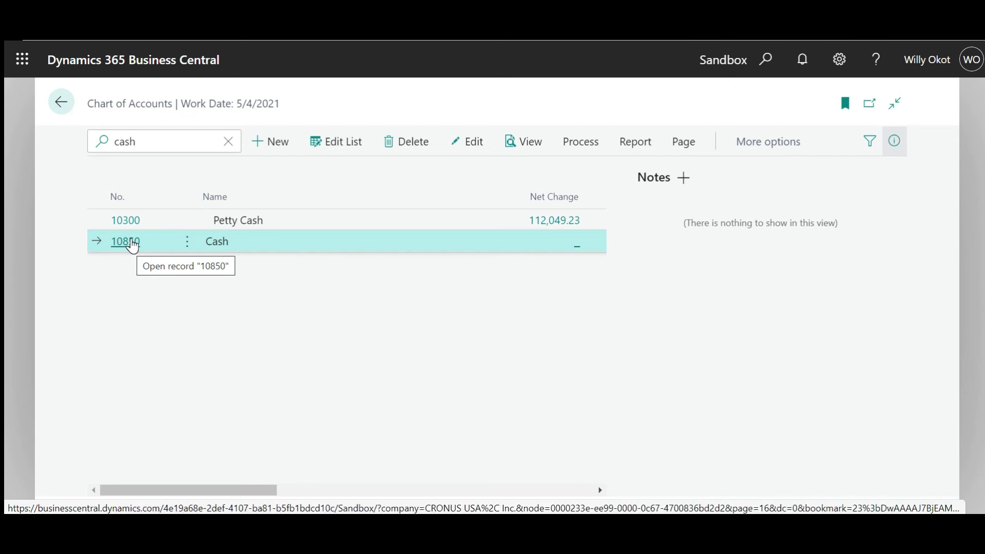
pyautogui.click(133, 244)
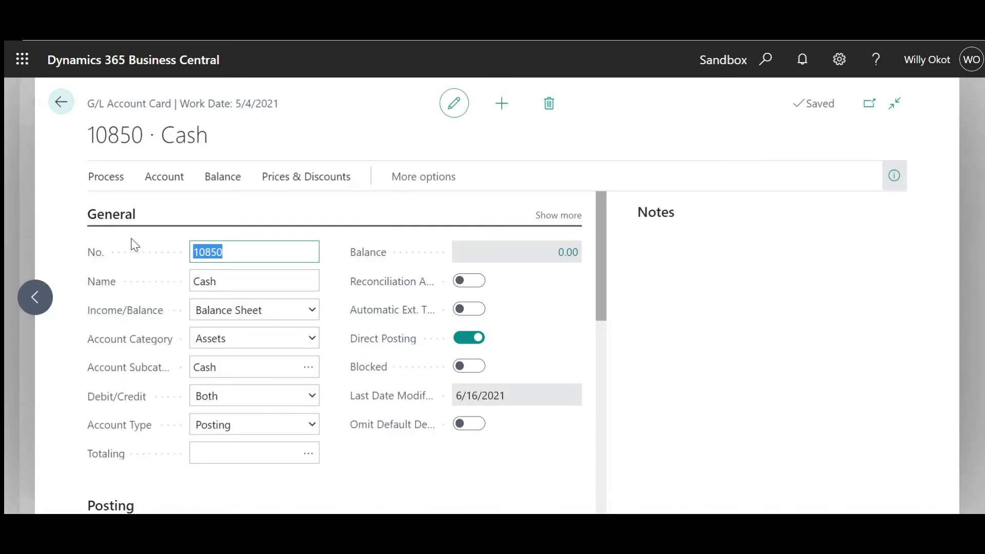